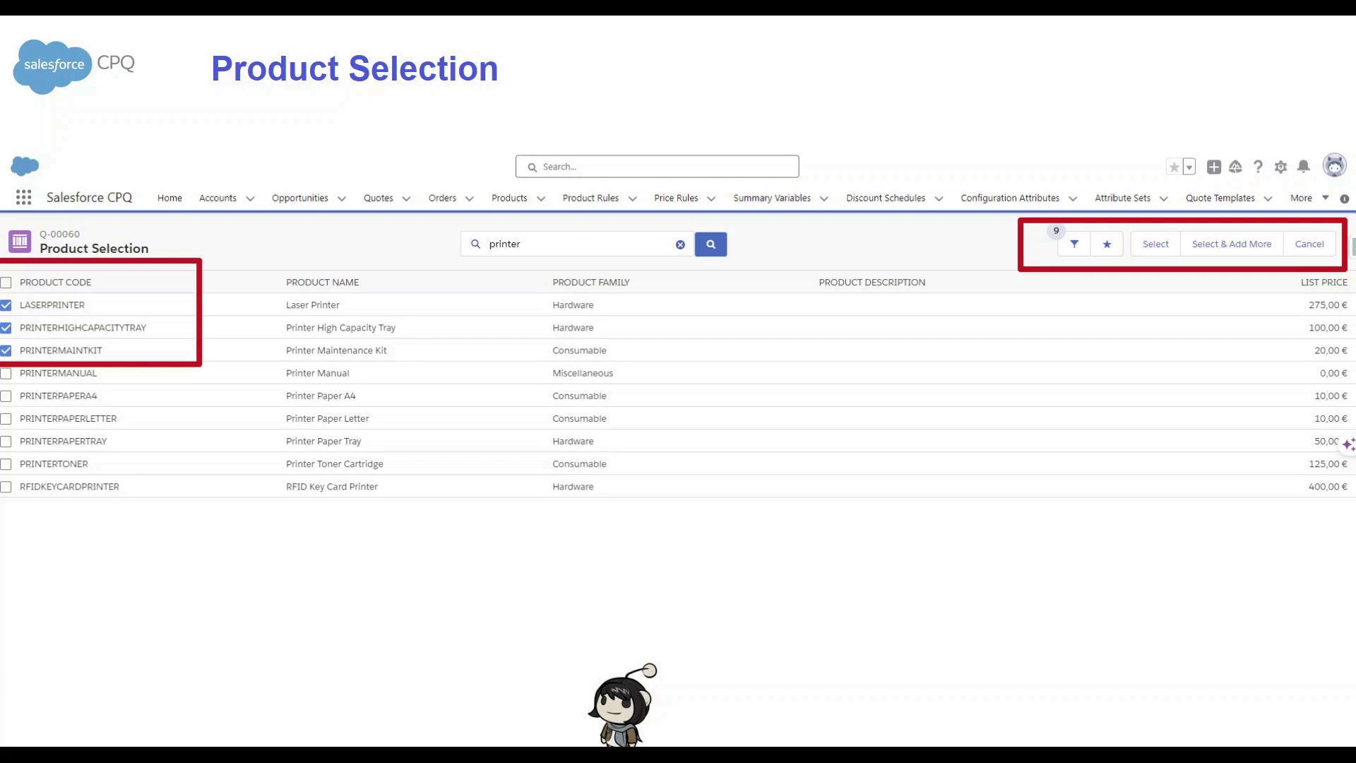
click(926, 476)
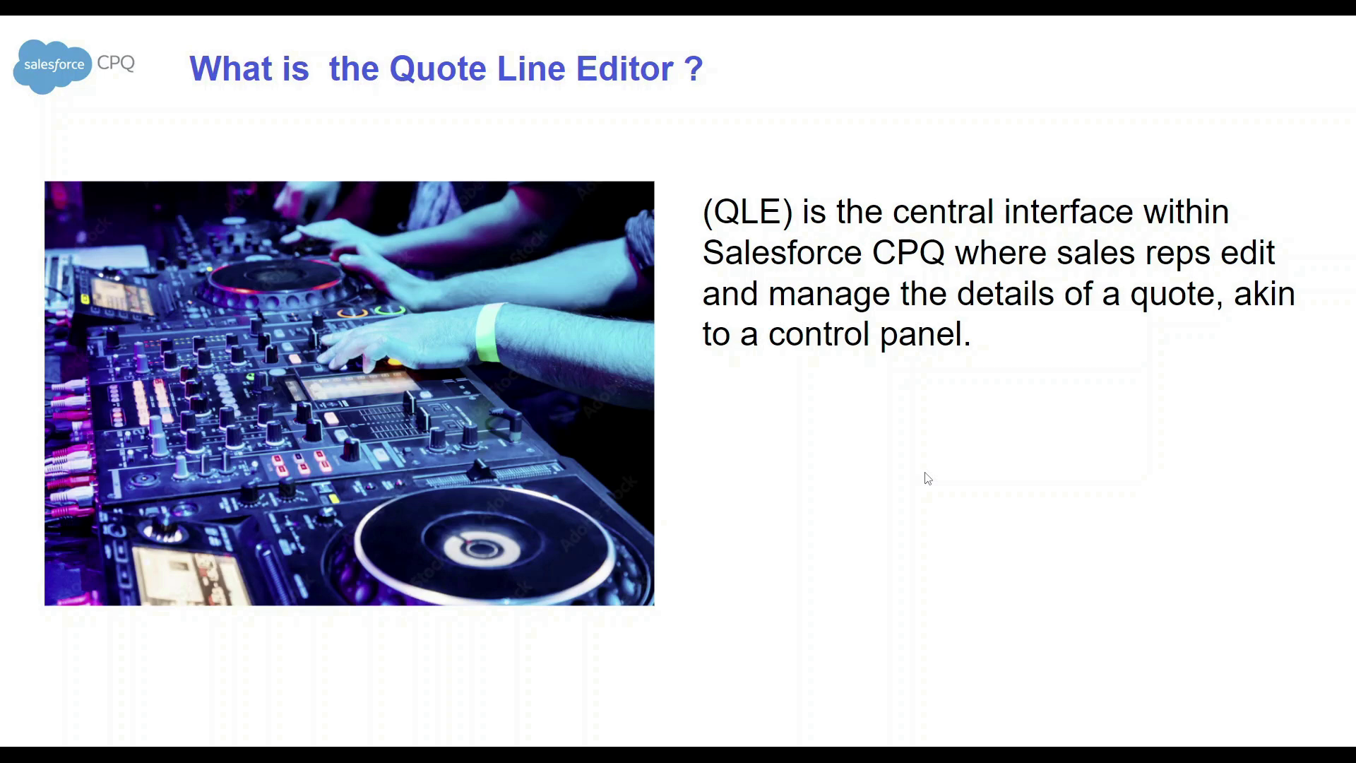
click(889, 422)
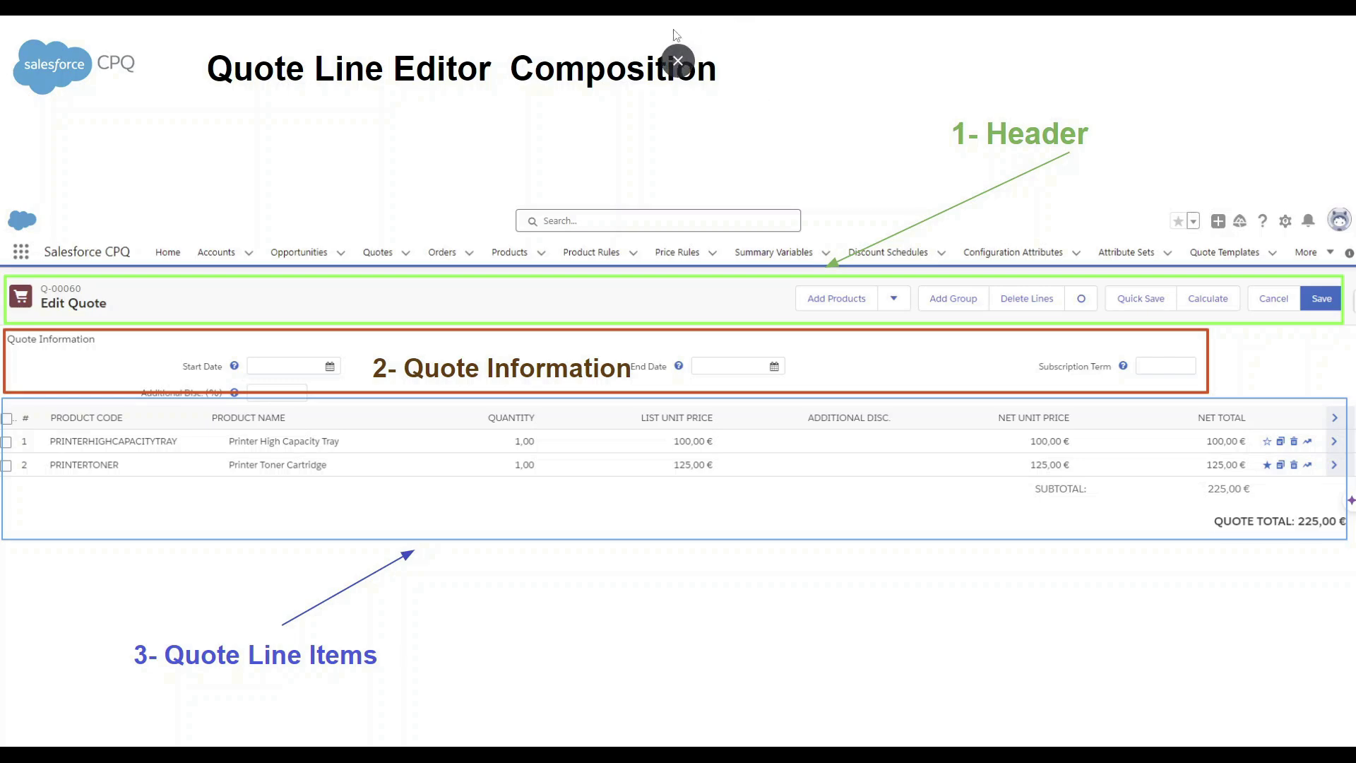
Exit the slideshow and switch to the Salesforce quote open in the Quote Line Editor
key(Escape)
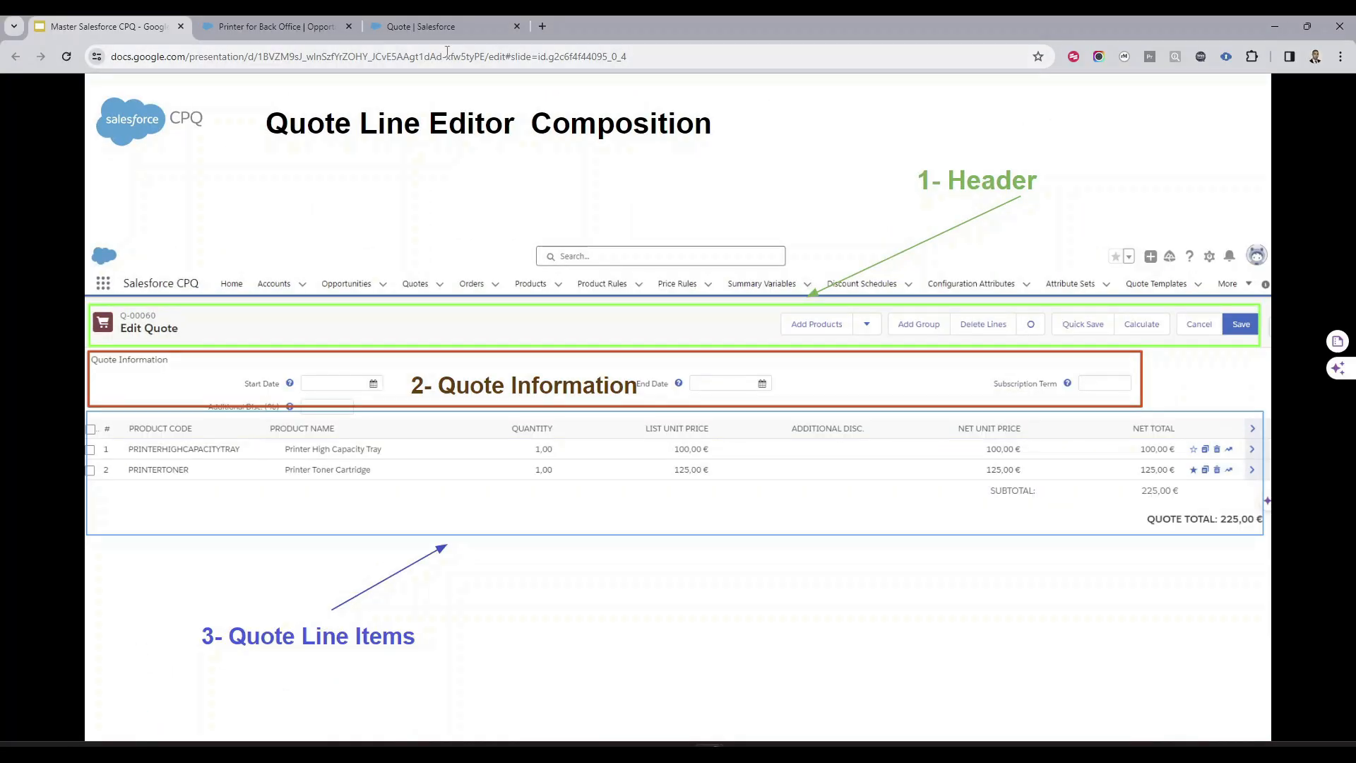
click(464, 28)
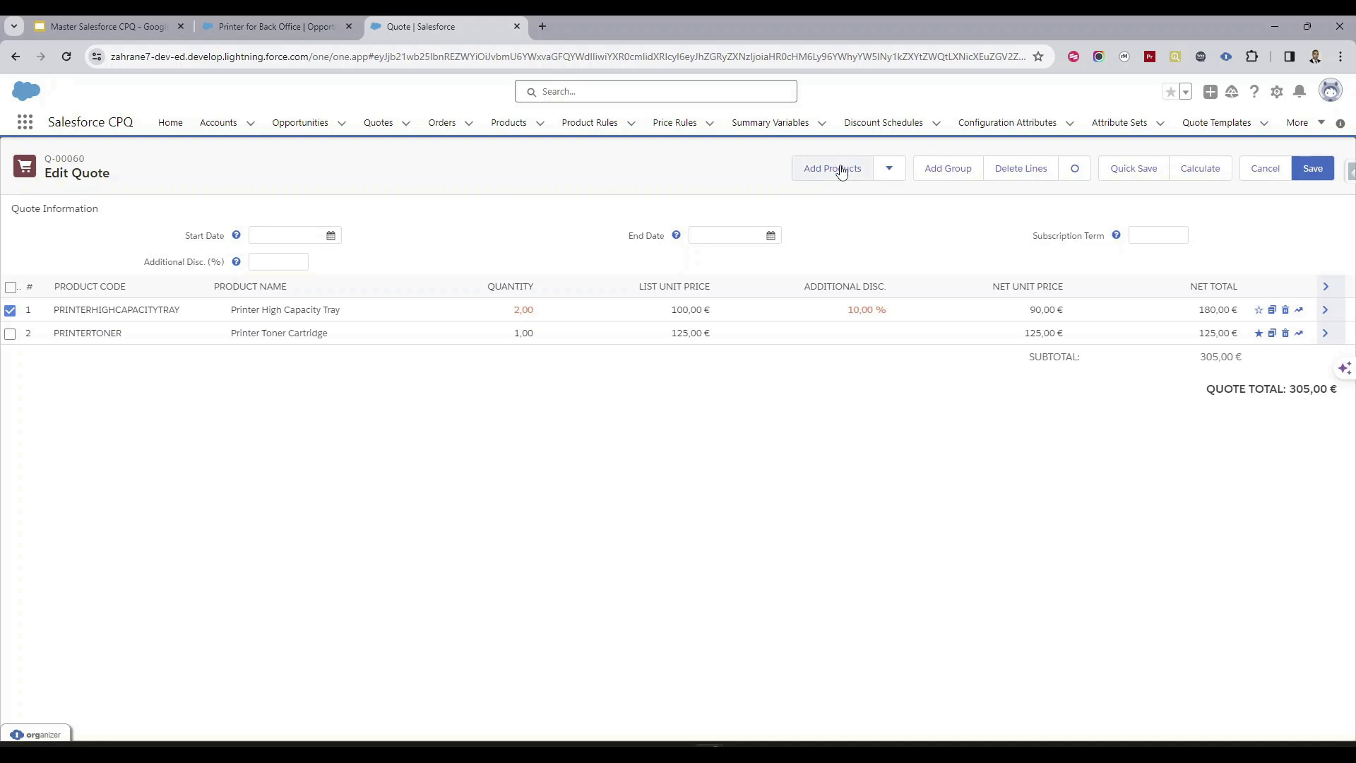
Add the favorites Printer Toner Catridge and Printerhighcapacity ry to the quote
click(890, 173)
click(857, 199)
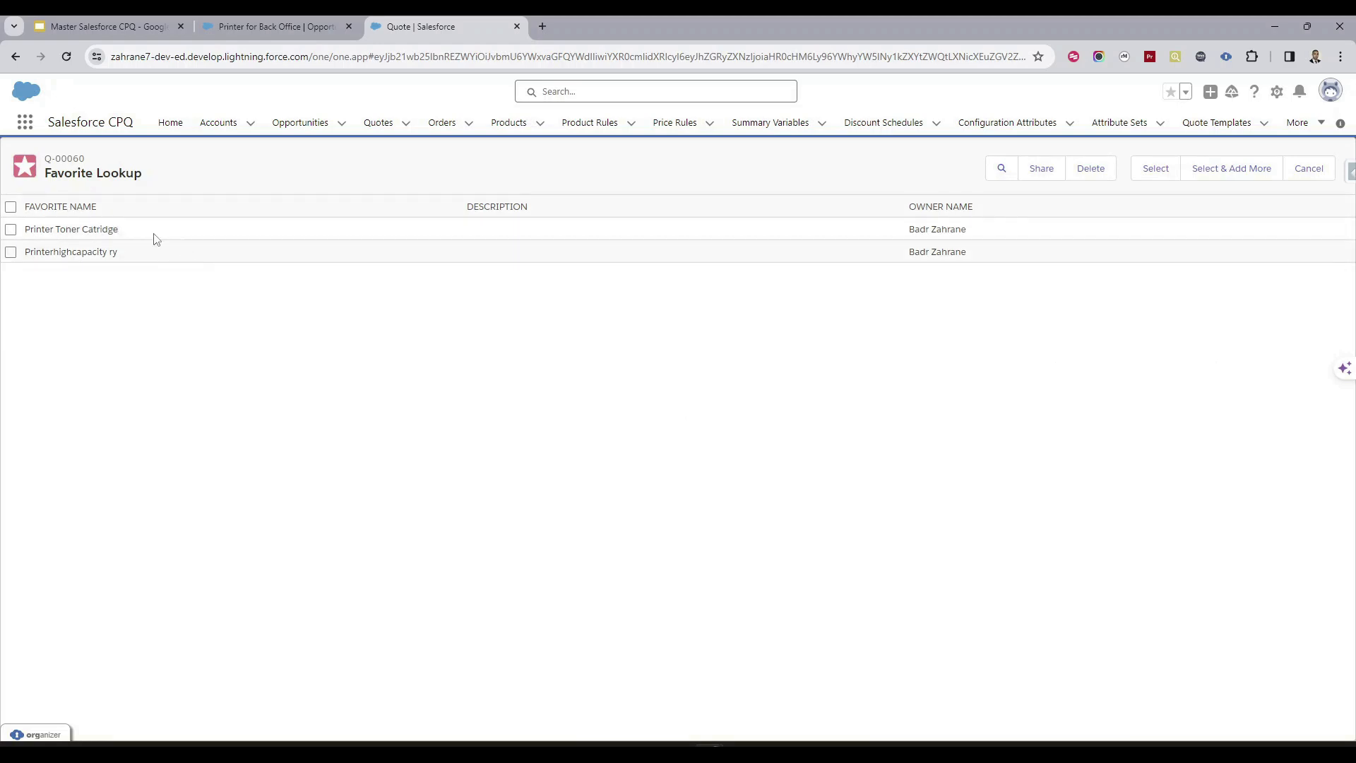
click(10, 229)
click(11, 252)
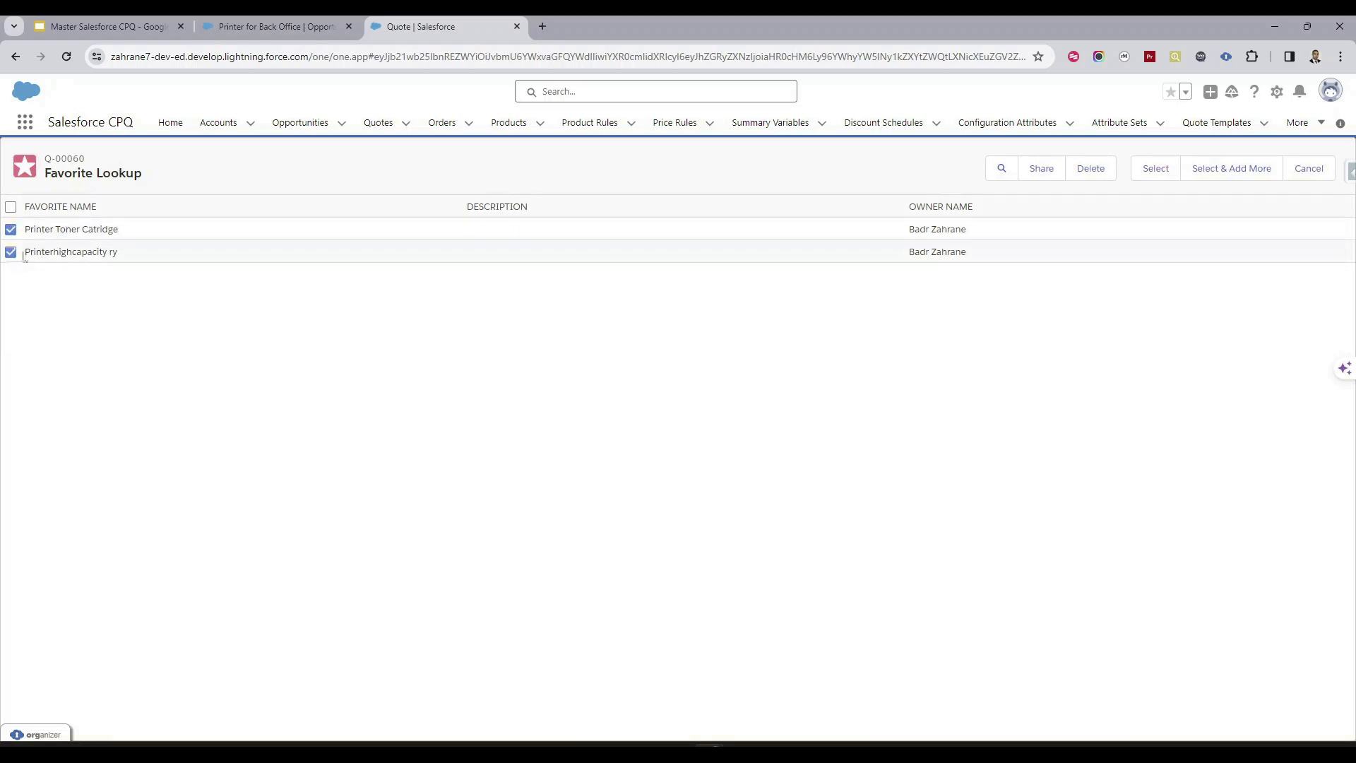
click(1142, 172)
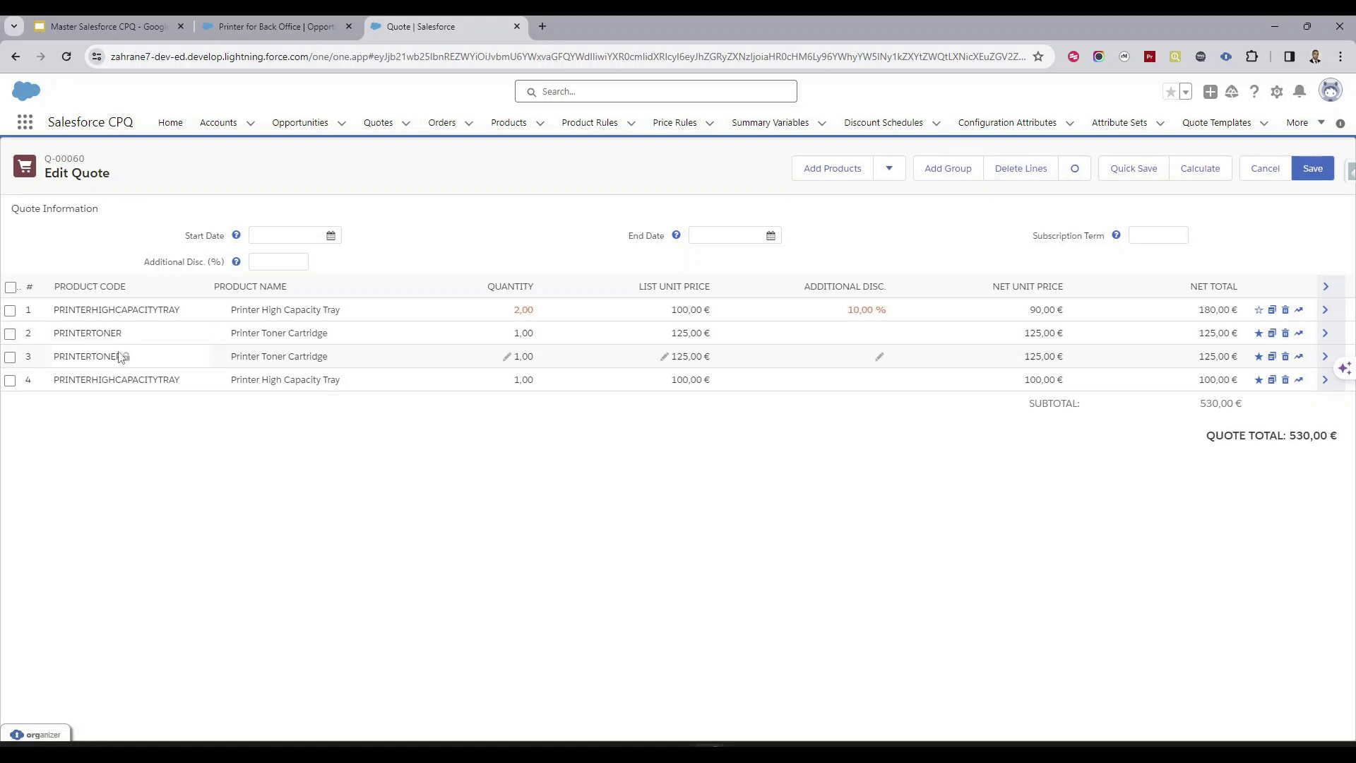
Delete the duplicate Printer Toner Cartridge and Printer High Capacity Tray lines in rows 3 and 4
click(9, 360)
click(10, 382)
click(1019, 175)
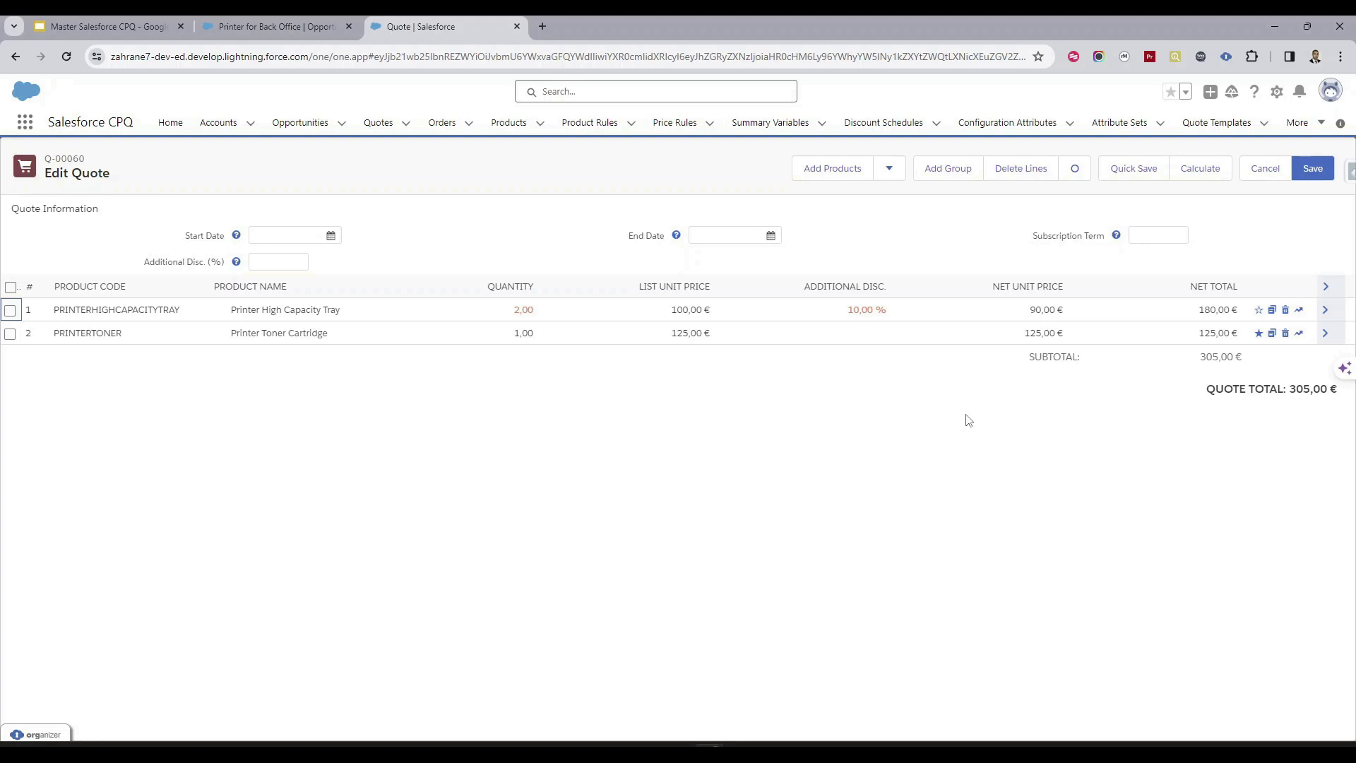
Apply the optional setting with the Printer High Capacity Tray line selected, expand that line's details and deselect it
click(11, 312)
click(1069, 174)
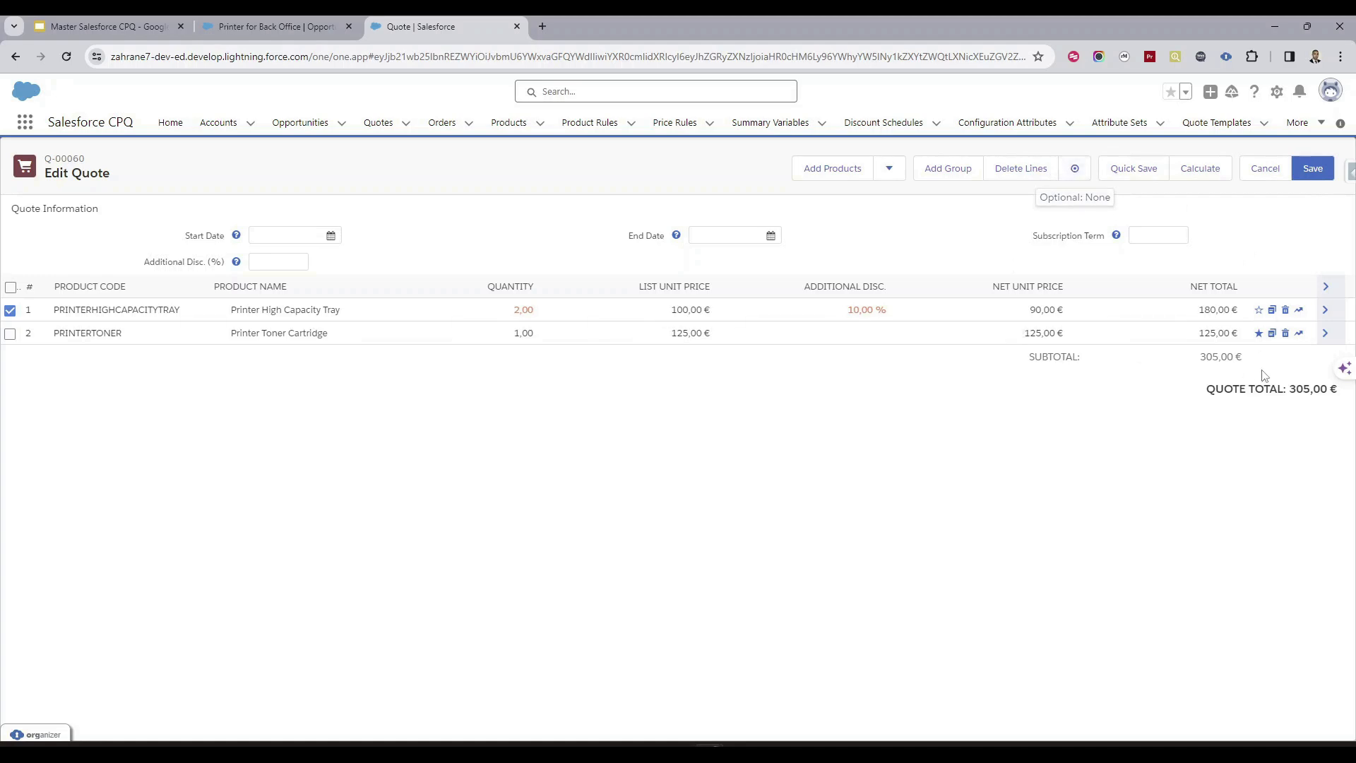
click(1325, 312)
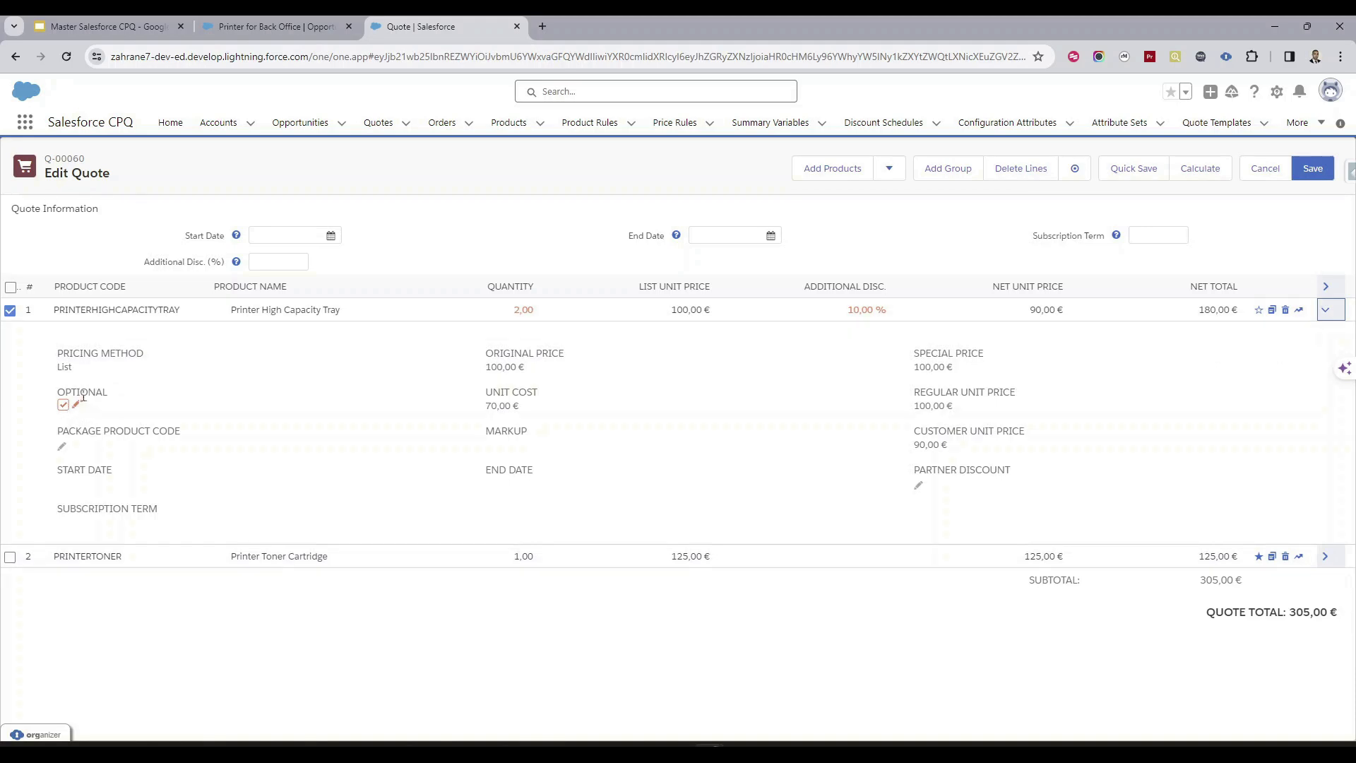
click(9, 311)
Clear the Optional setting in the Printer Toner Cartridge line's details and collapse both lines
click(1325, 555)
scroll(811, 435, down, 2)
scroll(327, 365, up, 2)
scroll(327, 364, down, 2)
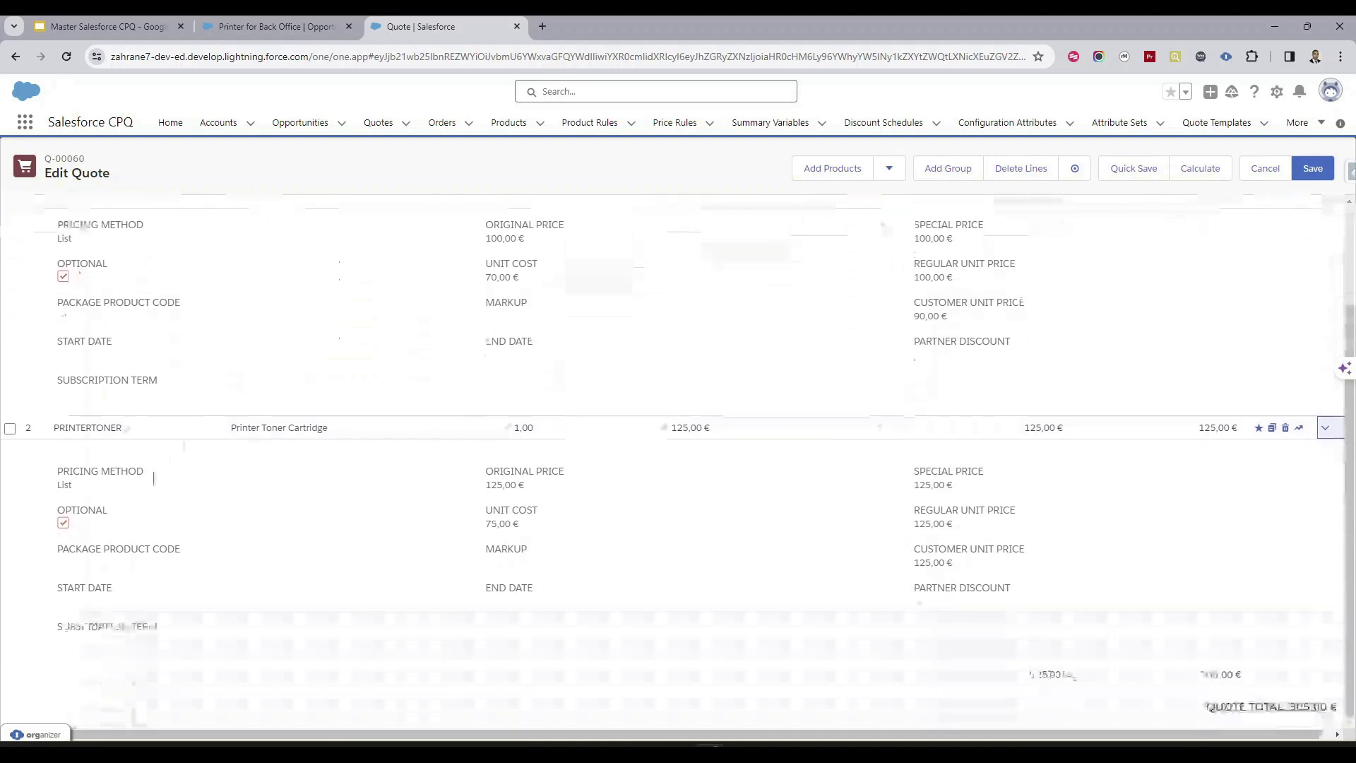
click(65, 525)
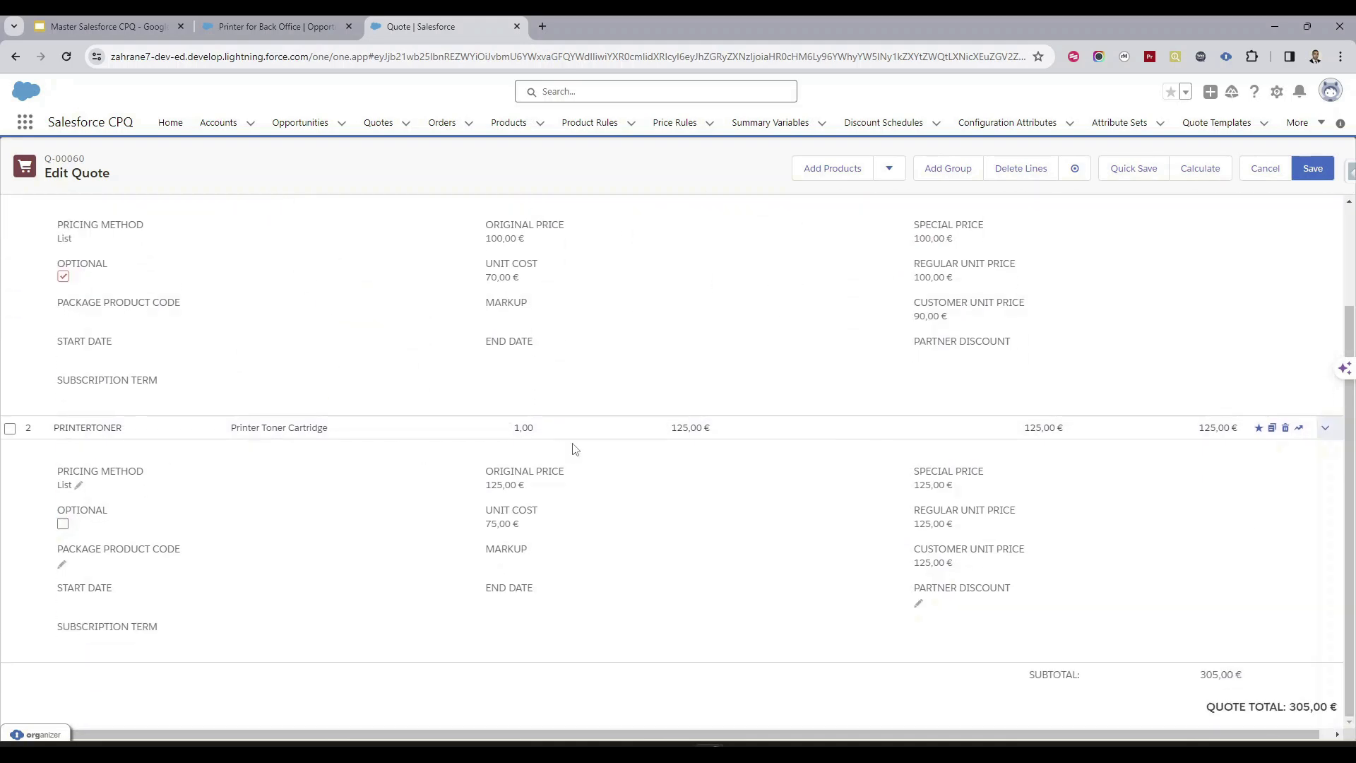
scroll(575, 448, up, 2)
scroll(590, 436, down, 1)
scroll(1210, 423, down, 1)
click(1324, 427)
click(1324, 309)
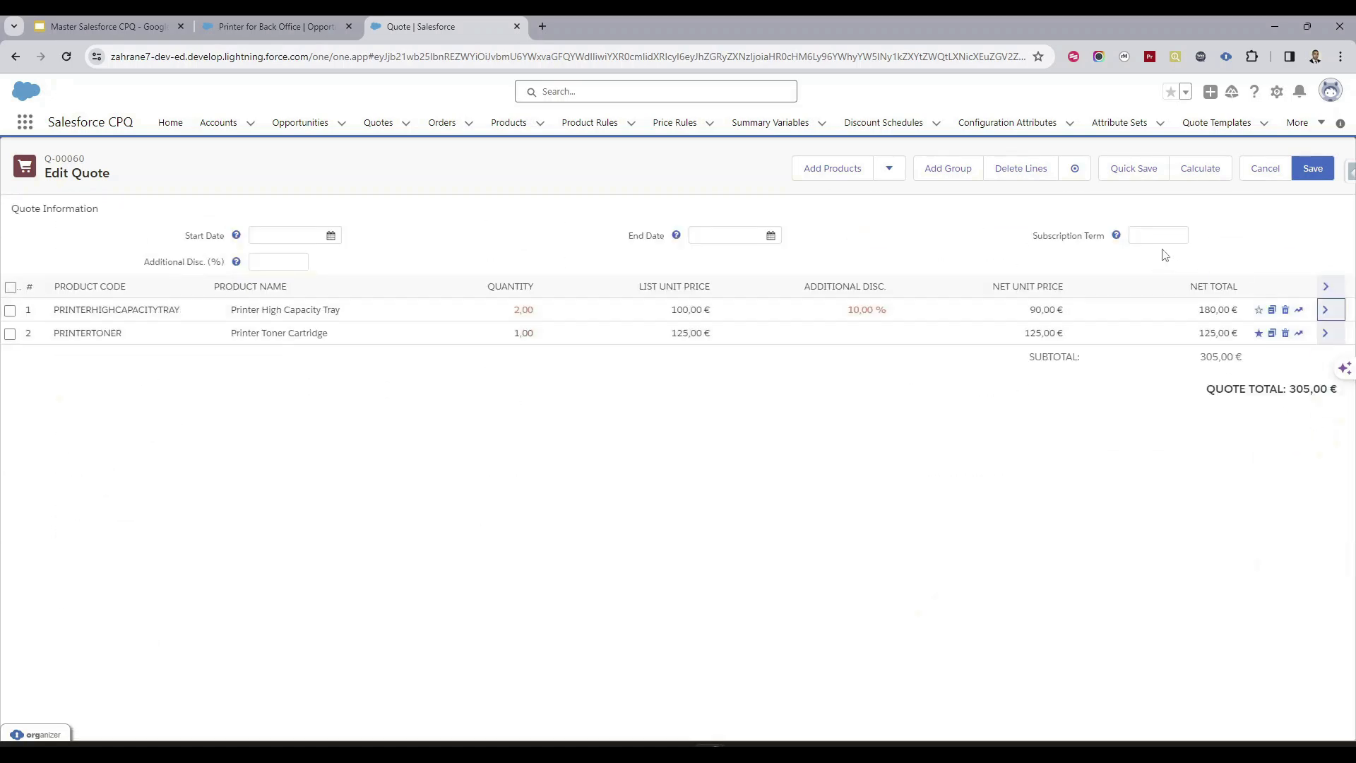
Recalculate the quote and briefly check the details of the Printer High Capacity Tray line
click(1200, 170)
click(1328, 315)
click(1328, 314)
Set the Printer Toner Cartridge line to quantity 10 with a 20% additional discount and recalculate the quote
click(516, 336)
text(10)
click(555, 451)
click(878, 338)
text(20)
click(945, 433)
click(1207, 176)
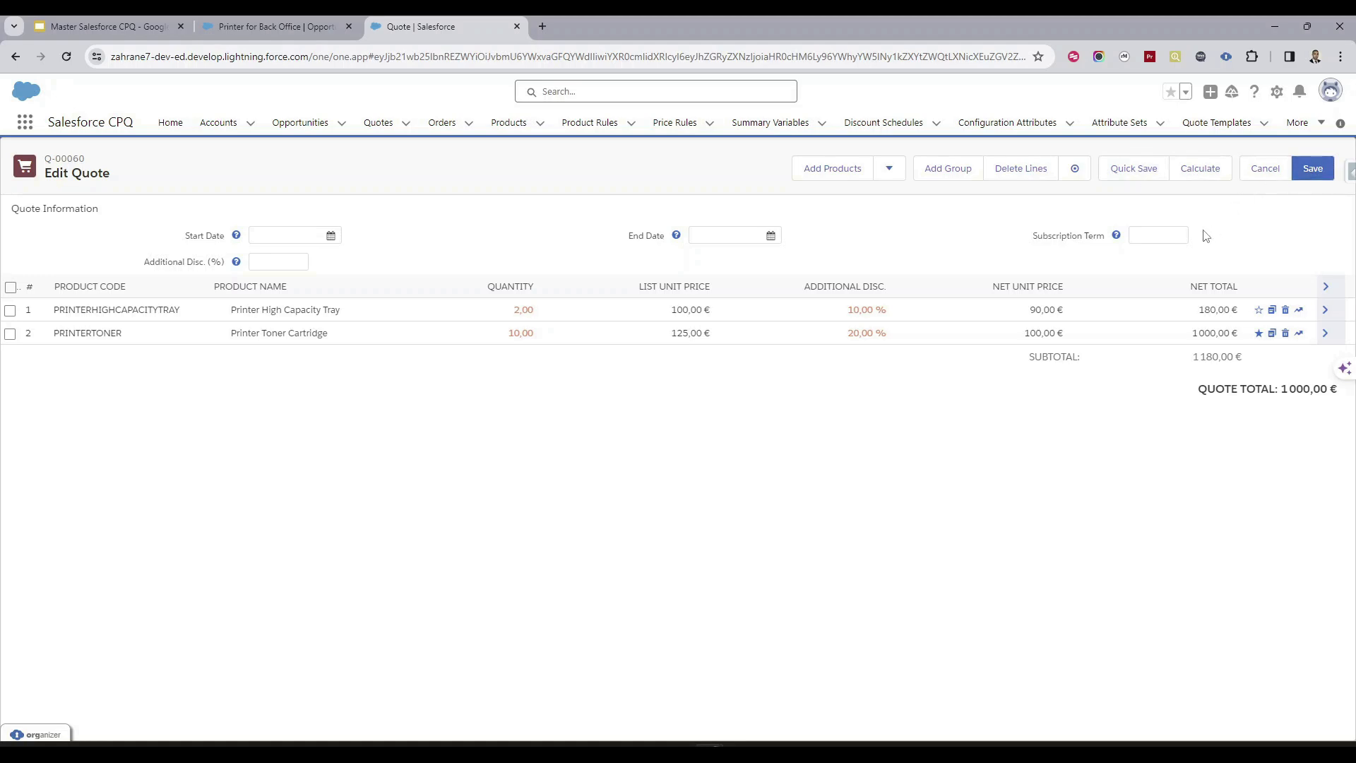
Quick save the edited quote lines and save the quote to return to its record page
click(1148, 177)
click(1314, 174)
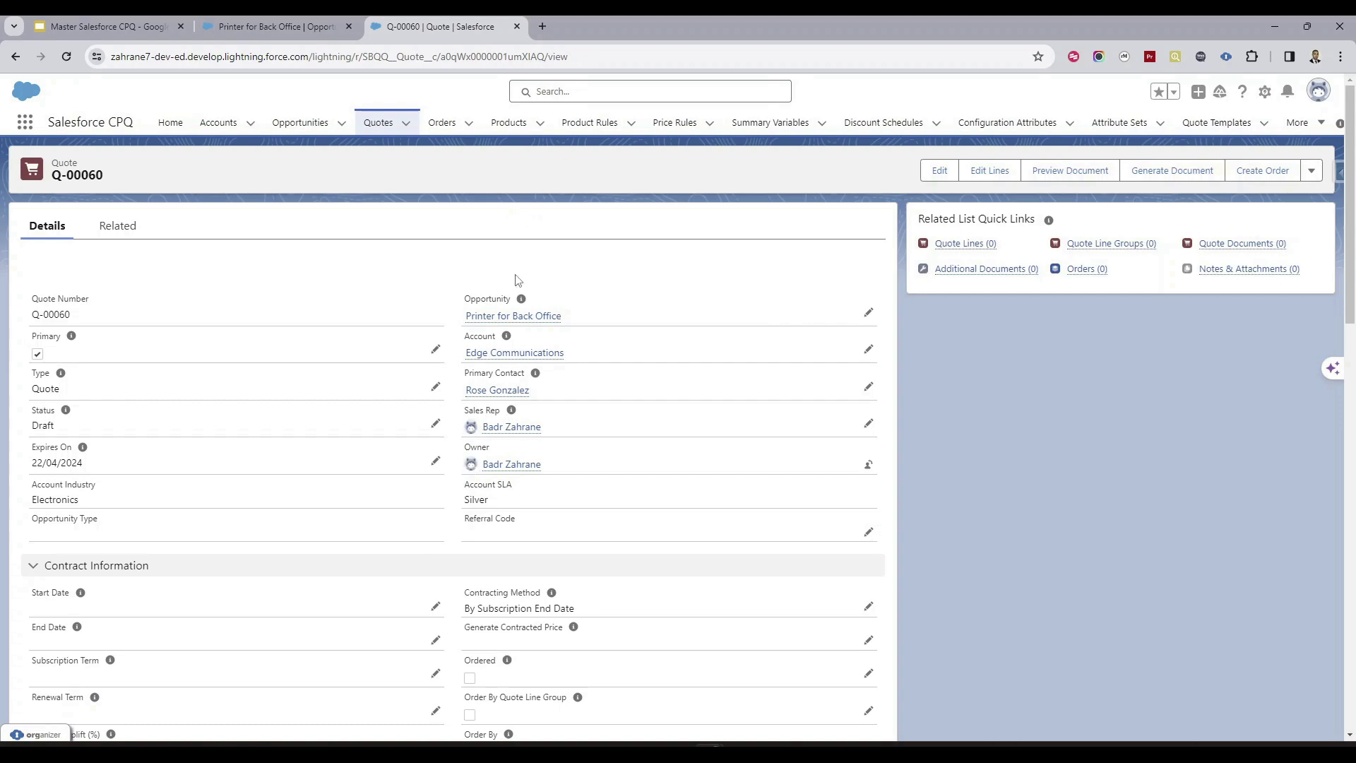
Open the quote's line editor, cancel out to the quote record and reopen the line editor
click(1002, 174)
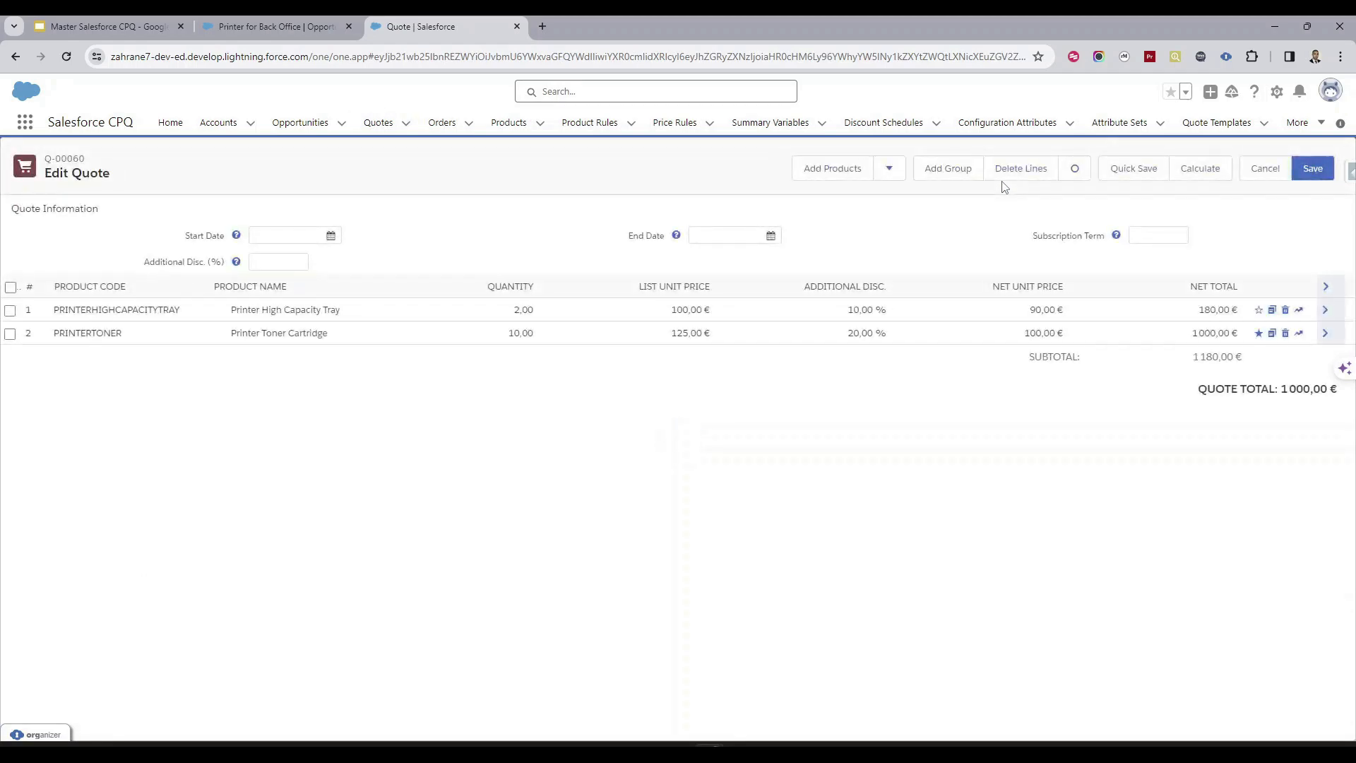
click(1256, 176)
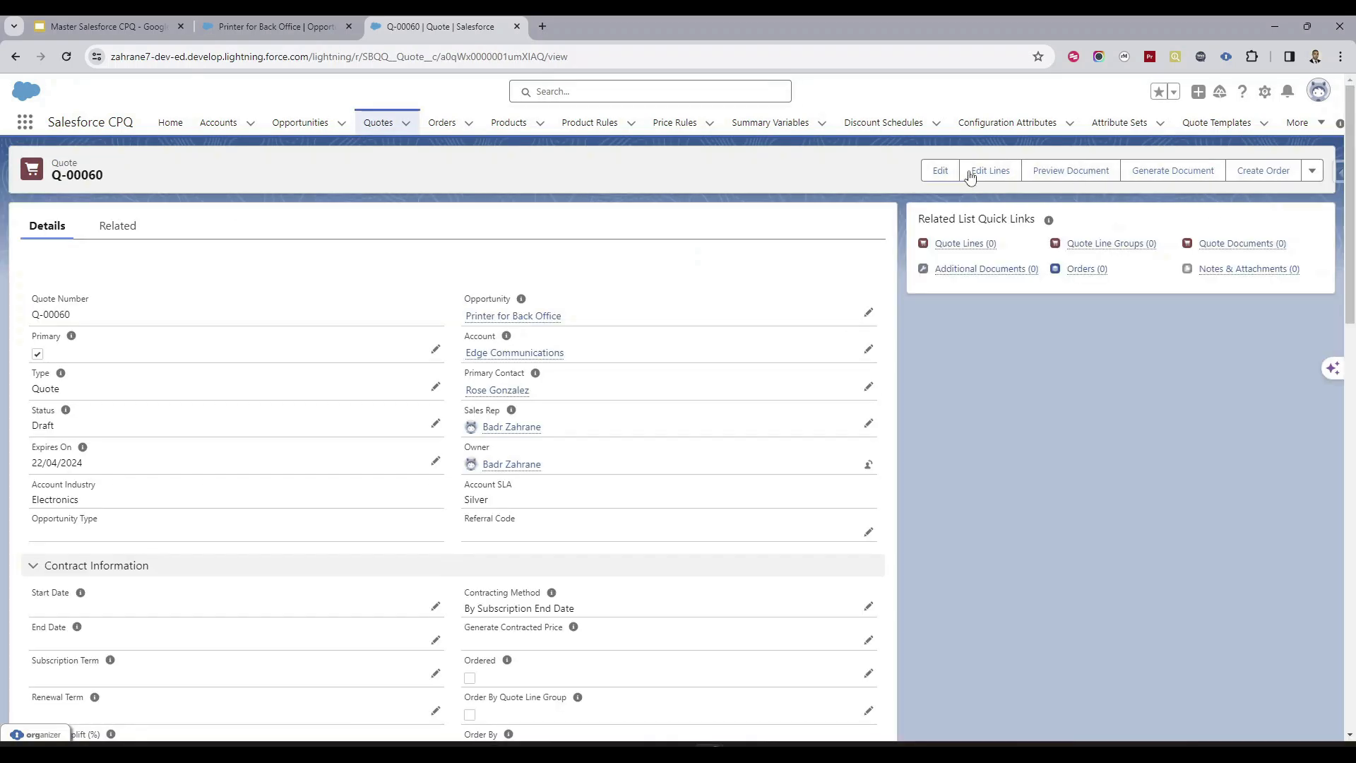
click(1001, 177)
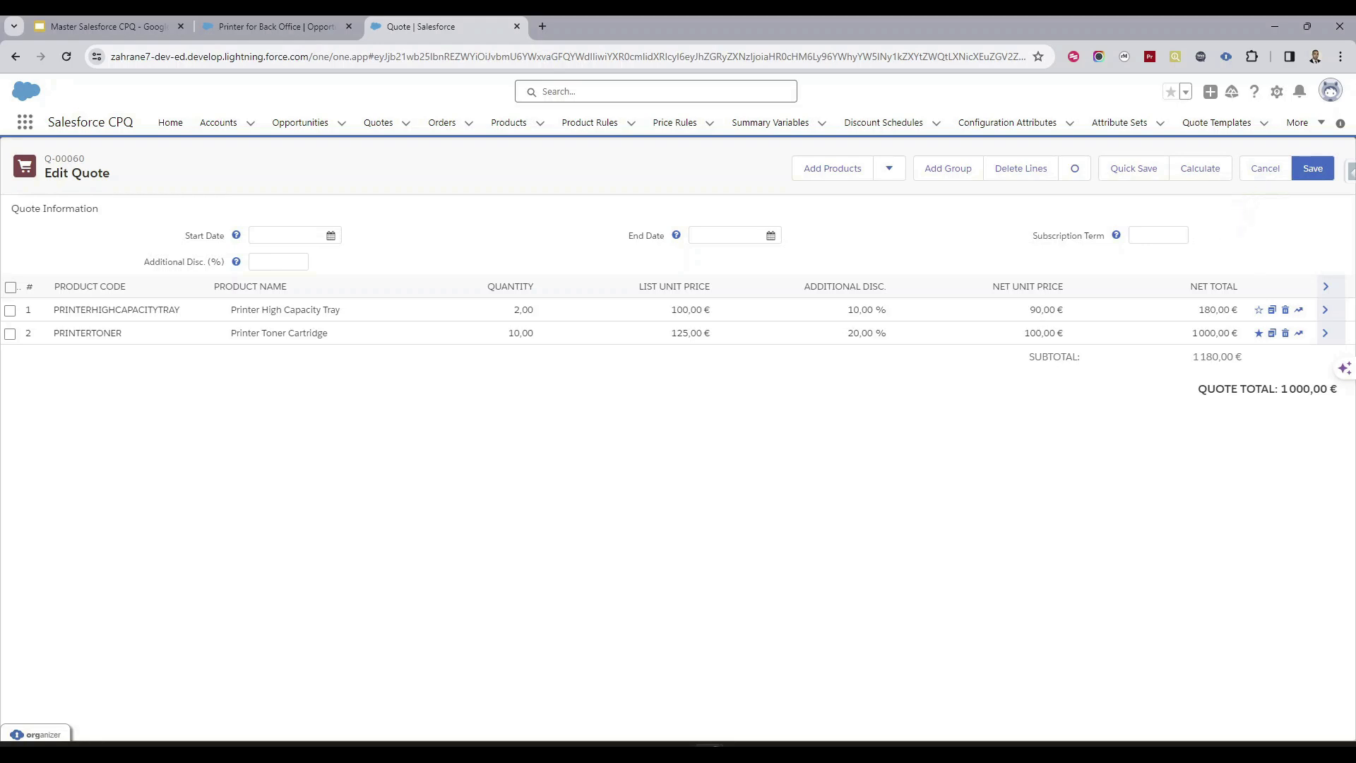
drag(18, 208, 107, 208)
click(177, 197)
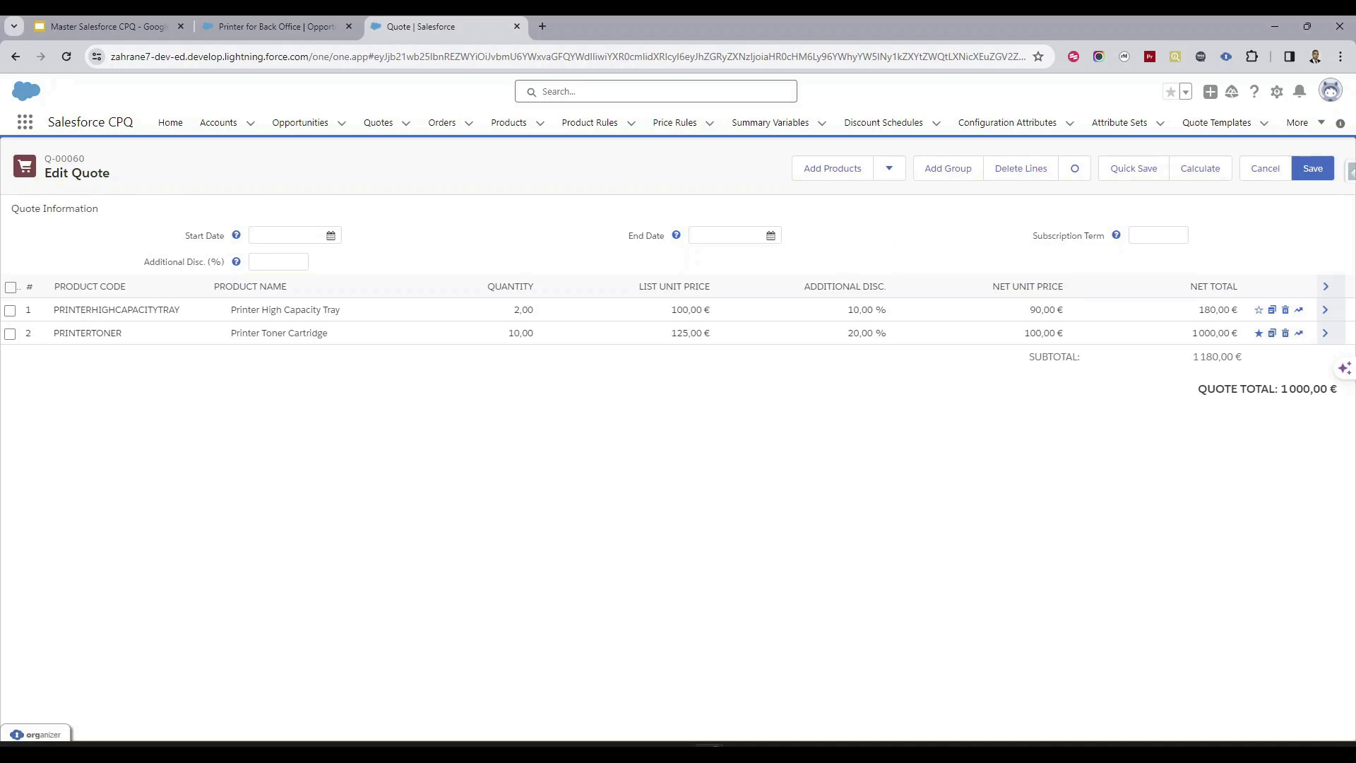